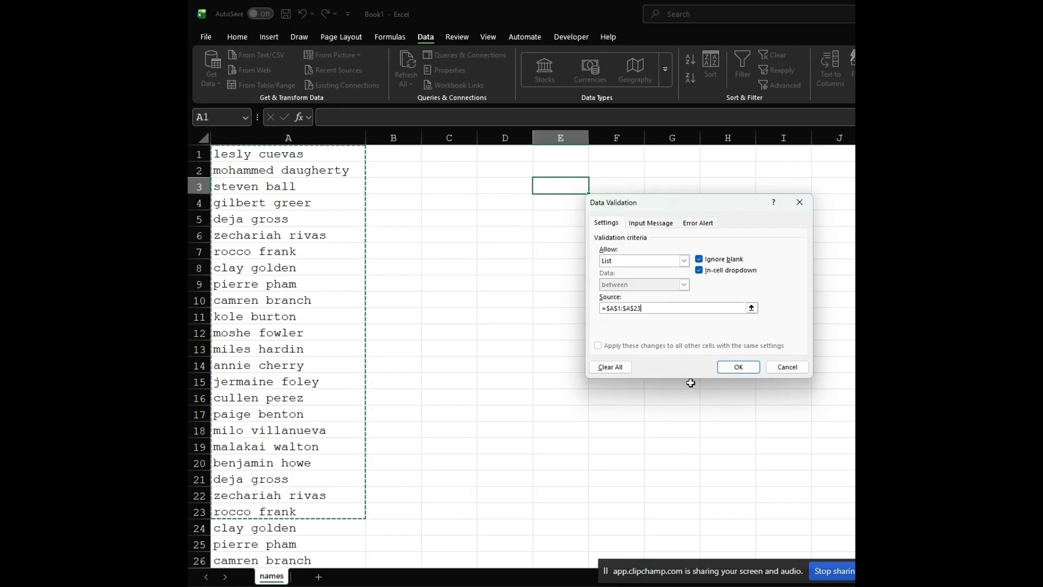
- Cancel the open data validation setup and add a new worksheet named uniques
left_click(788, 368)
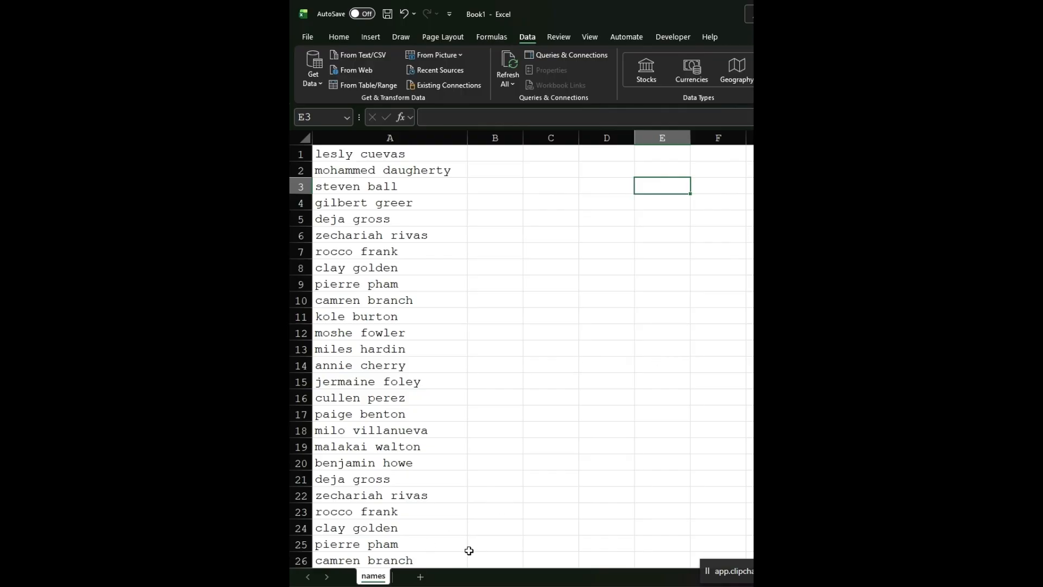
left_click(420, 577)
right_click(422, 579)
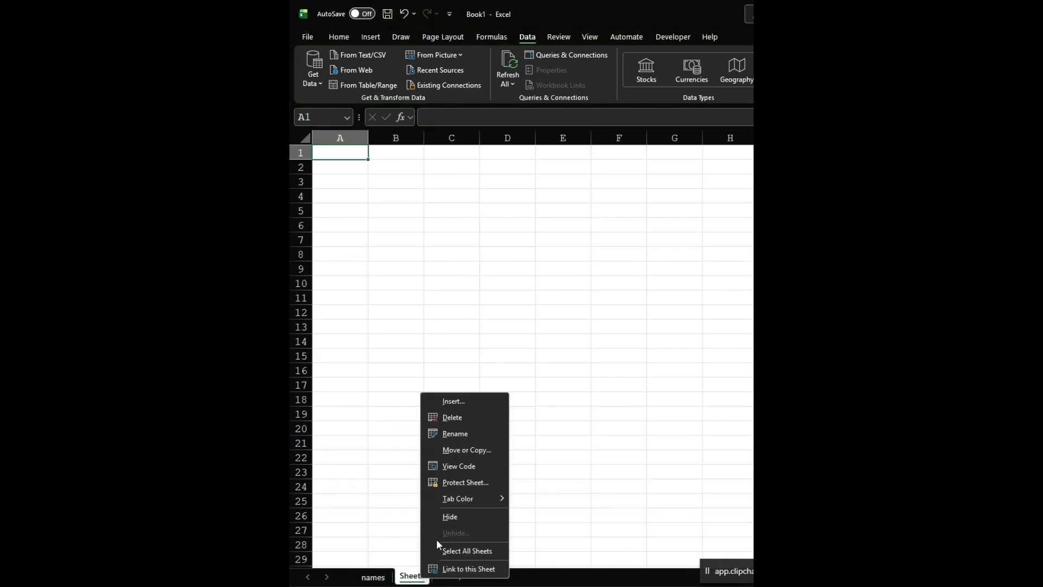
left_click(453, 438)
type("uniques")
key("Return")
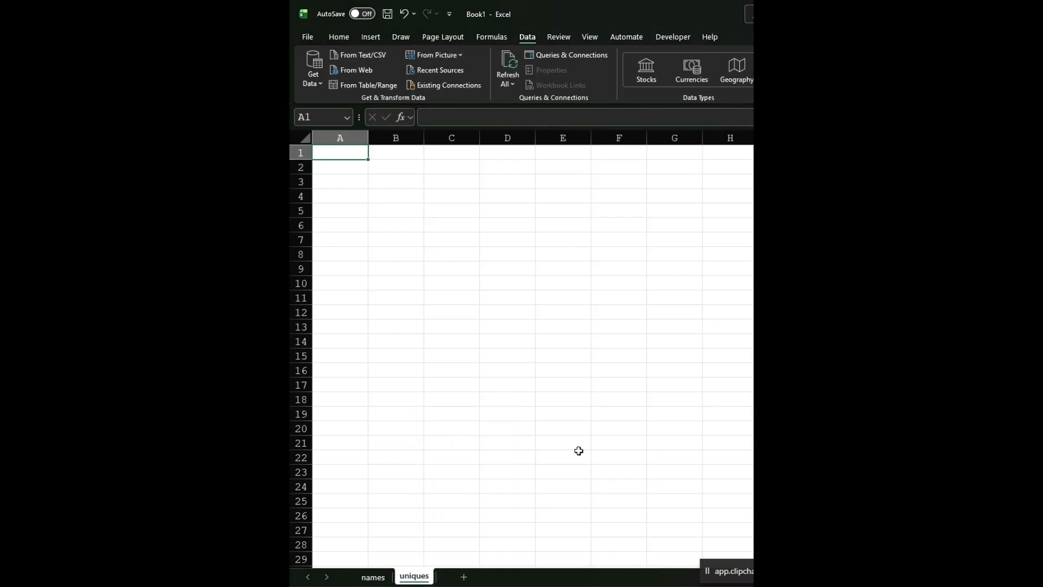
- Enter =UNIQUE(names!A:A) in cell A1 of the uniques sheet and autofit column A to the names
type("=uniqu")
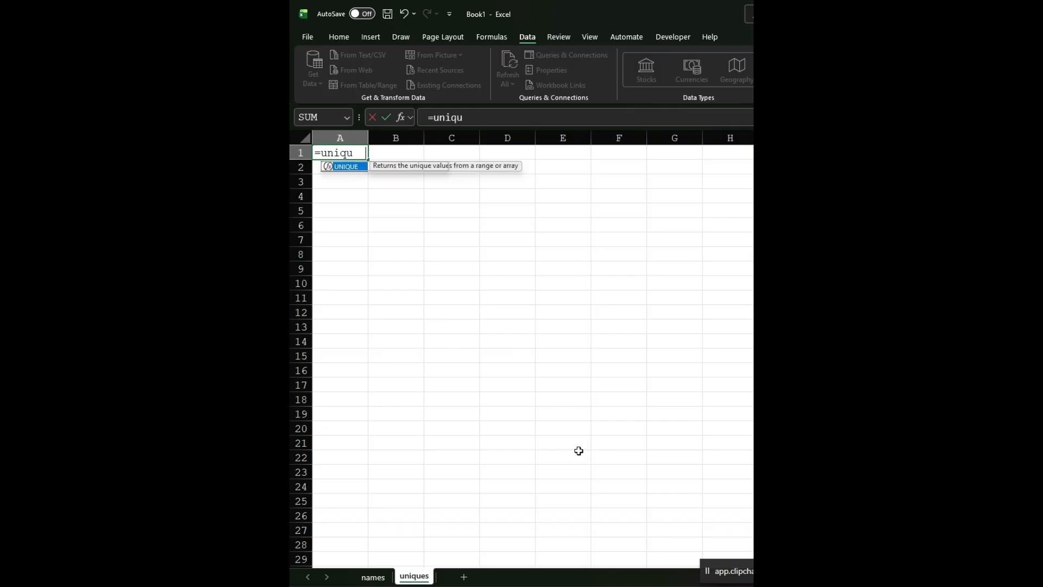
key("Tab")
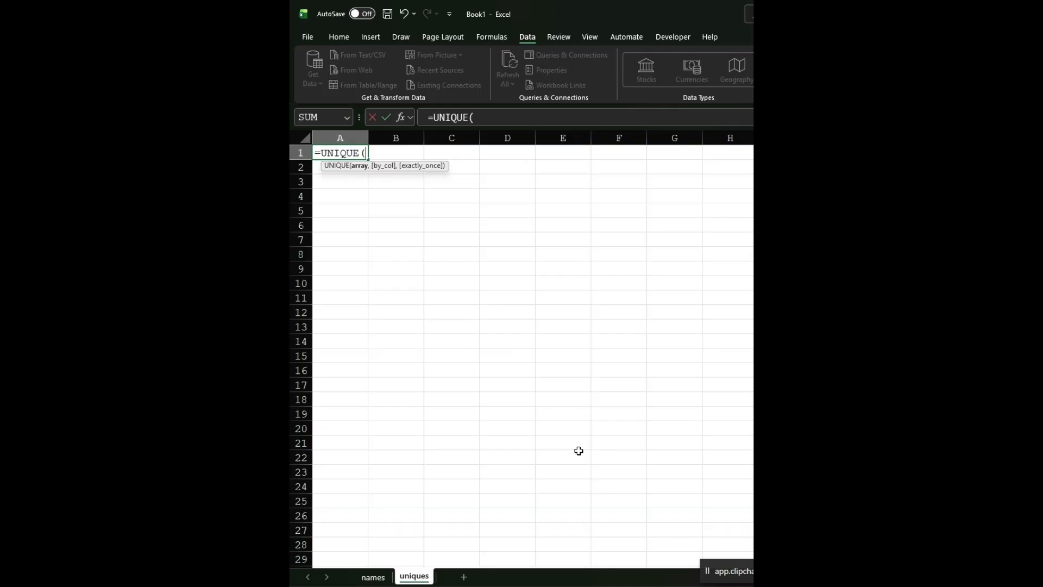
left_click(373, 577)
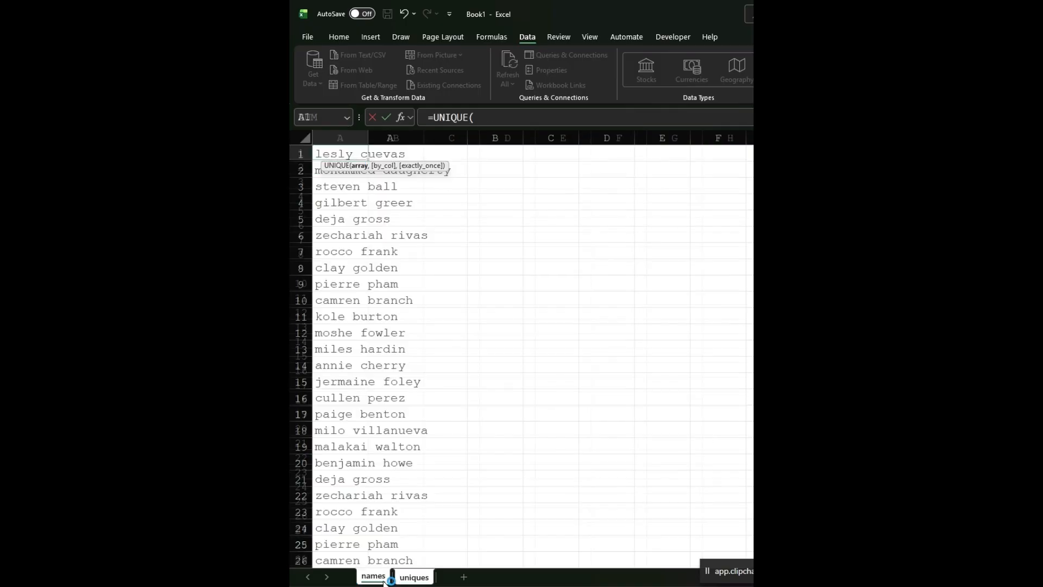
left_click(395, 136)
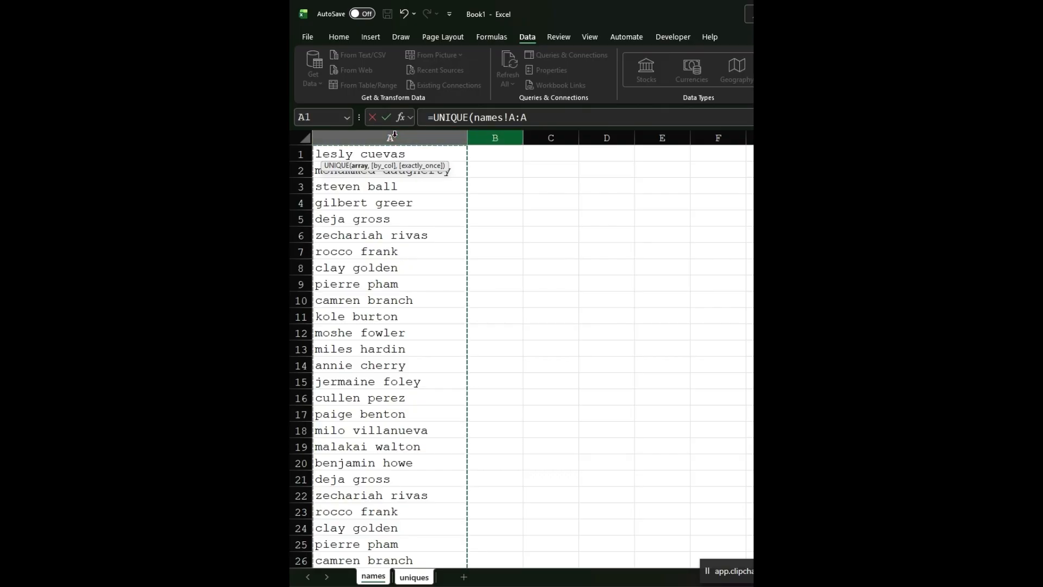
key("Return")
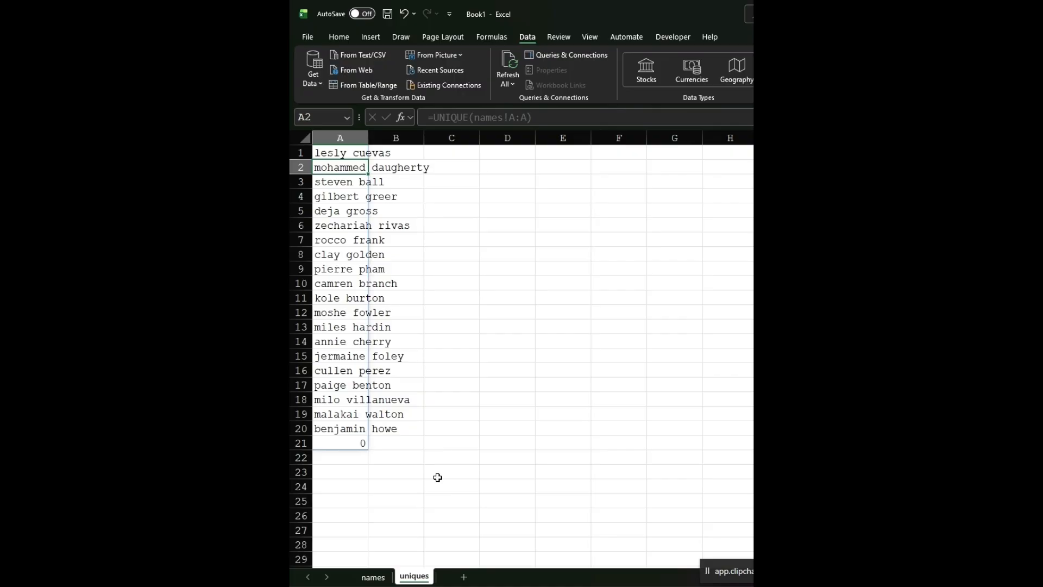
double_click(368, 138)
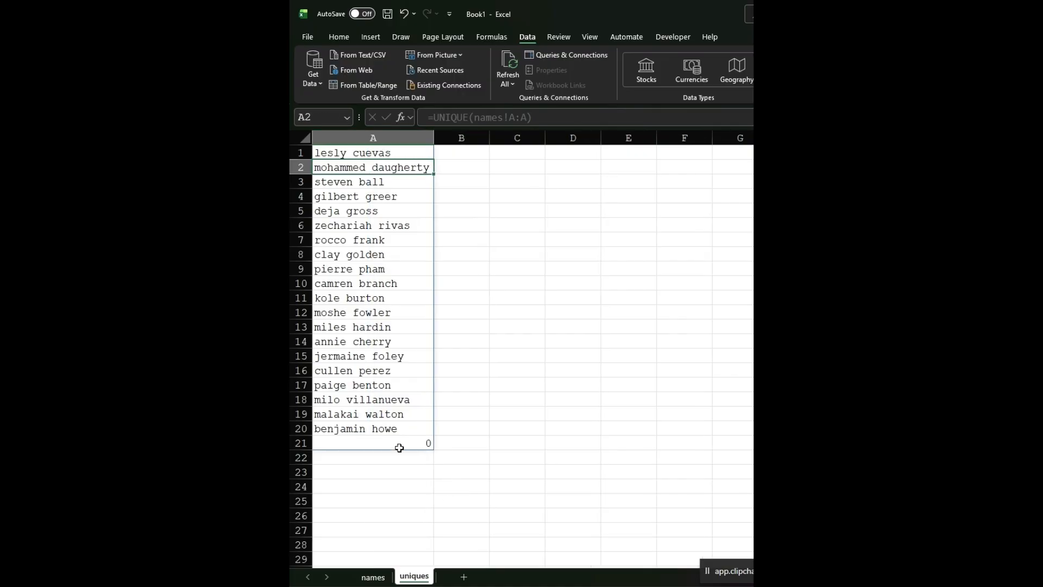
- Change the formula in A1 to =UNIQUE(names!A:.A) to exclude trailing blanks, and widen column A slightly
left_click(392, 156)
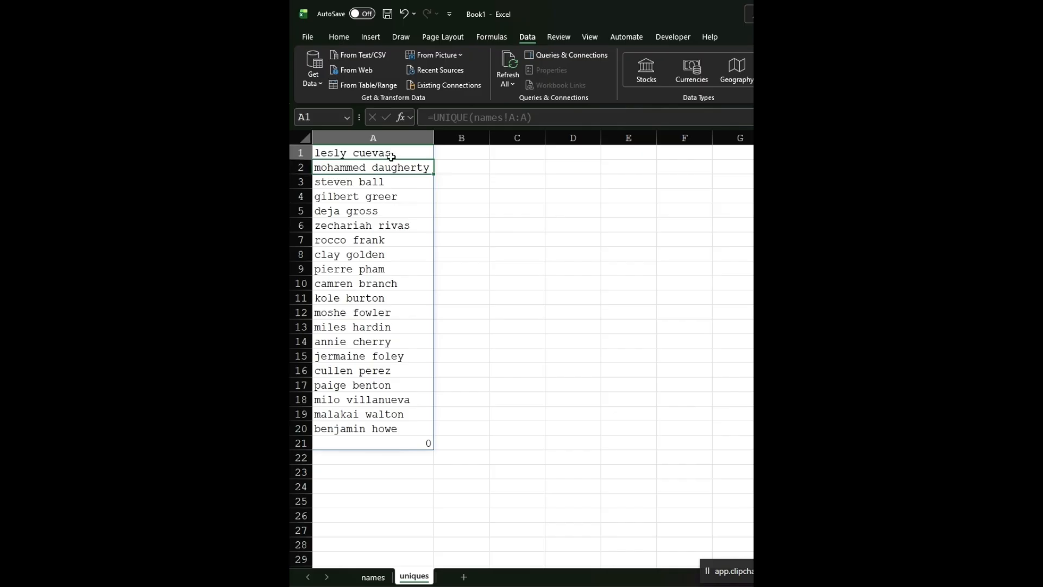
key("F2")
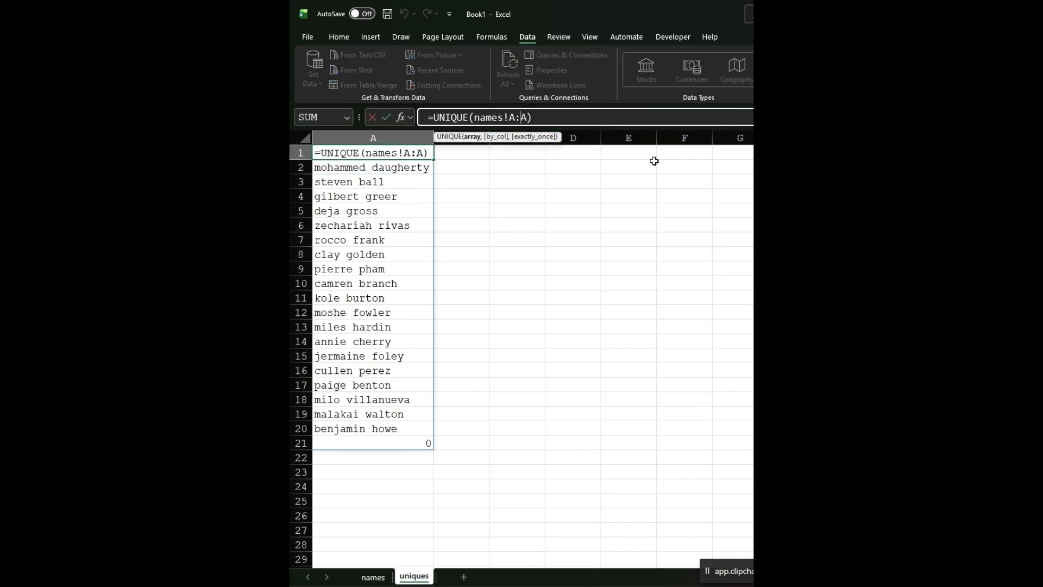
type(".")
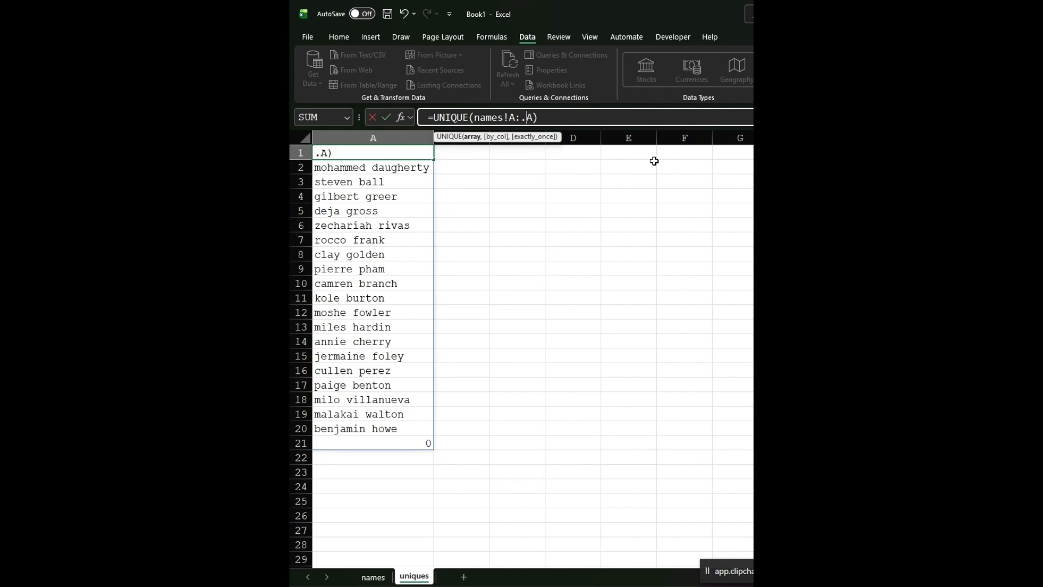
key("Return")
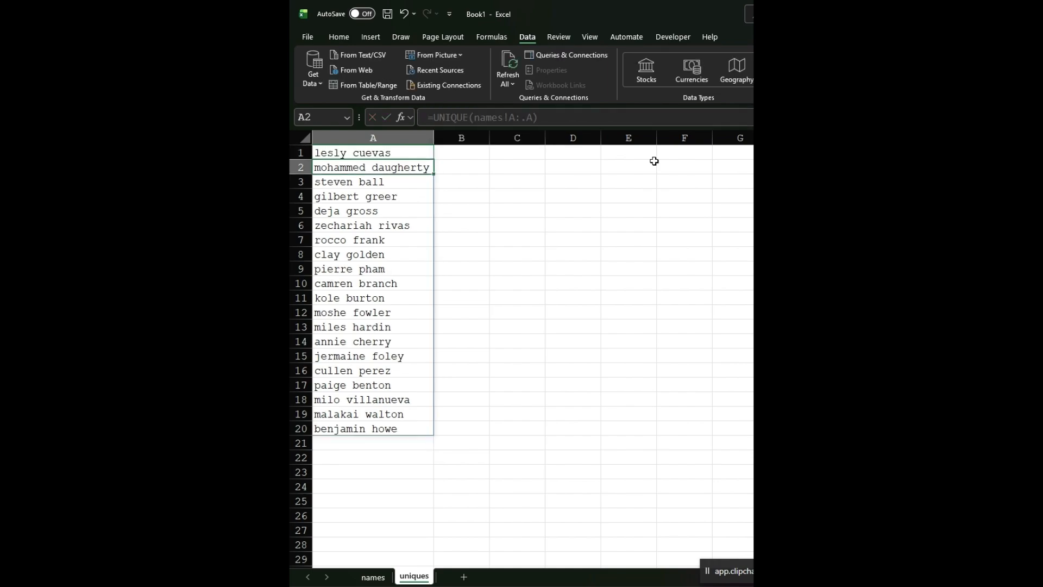
left_click(398, 153)
left_click_drag(398, 153, 400, 428)
left_click_drag(438, 138, 442, 138)
- Enter =PROPER(A1) in cell B1 to capitalize the first name in the unique list
left_click(464, 156)
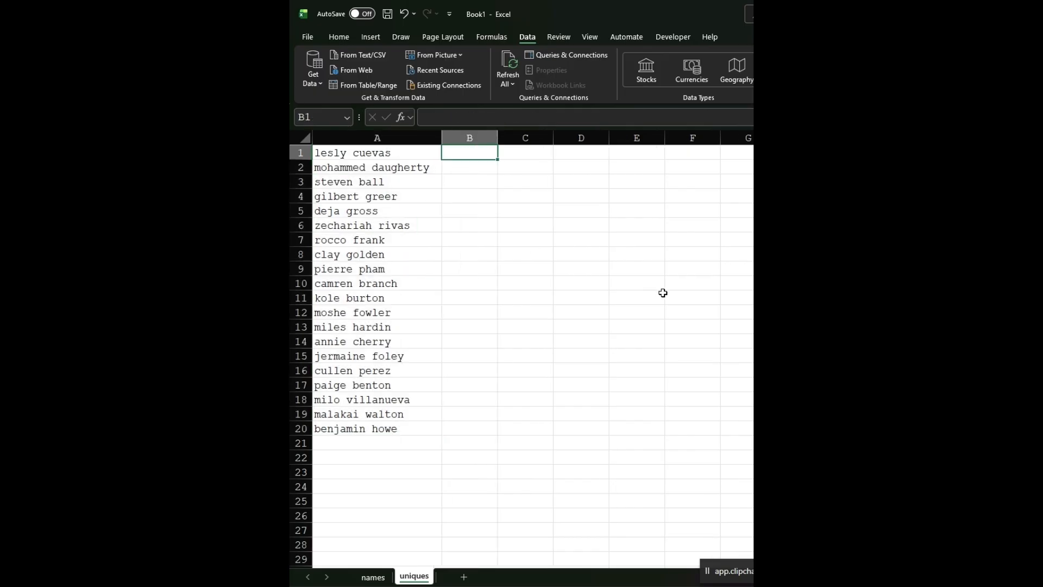
type("=")
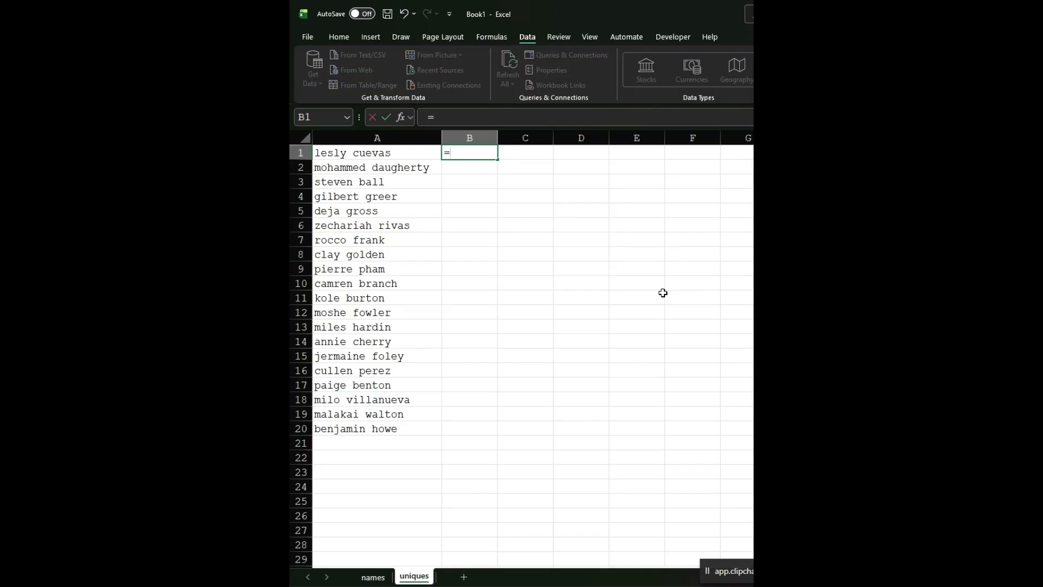
type("p")
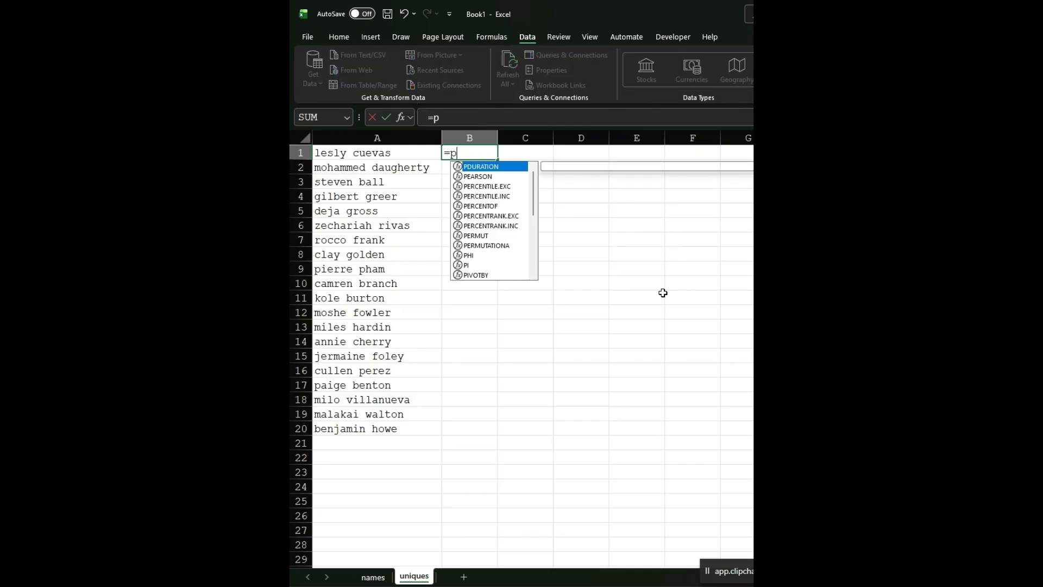
type("roper(")
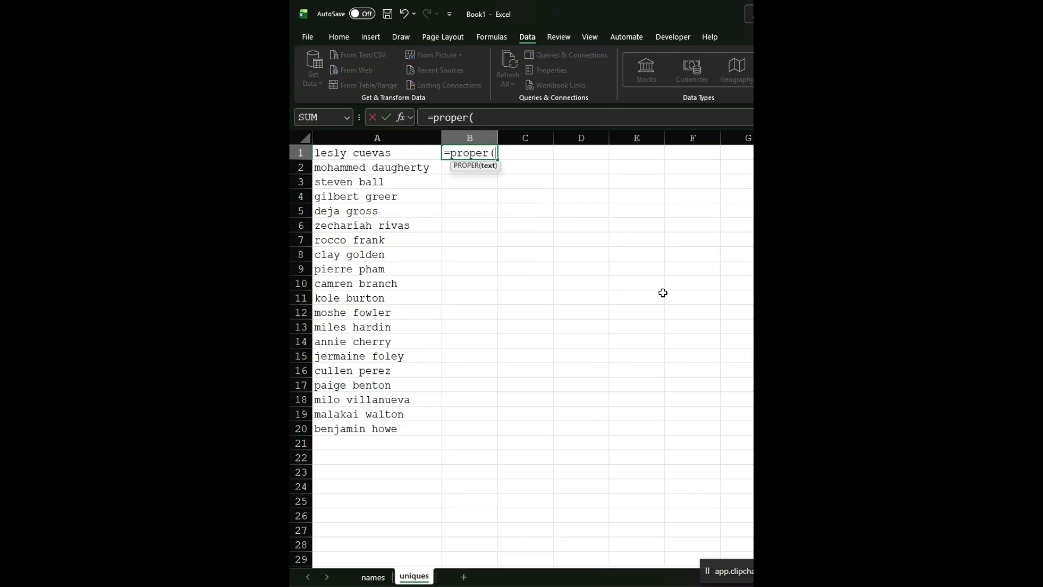
key("Left")
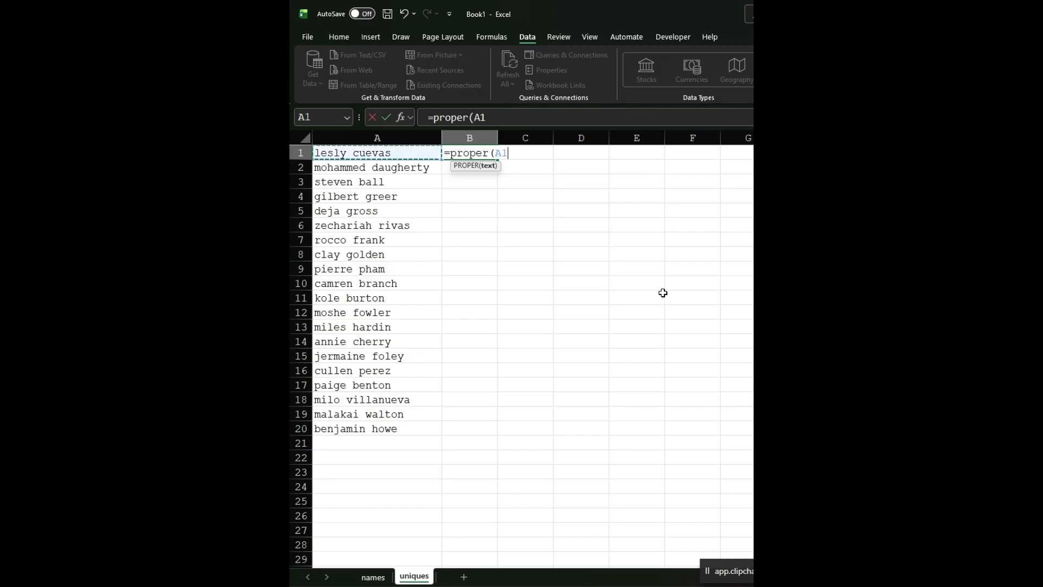
type(")")
key("Return")
key("Up")
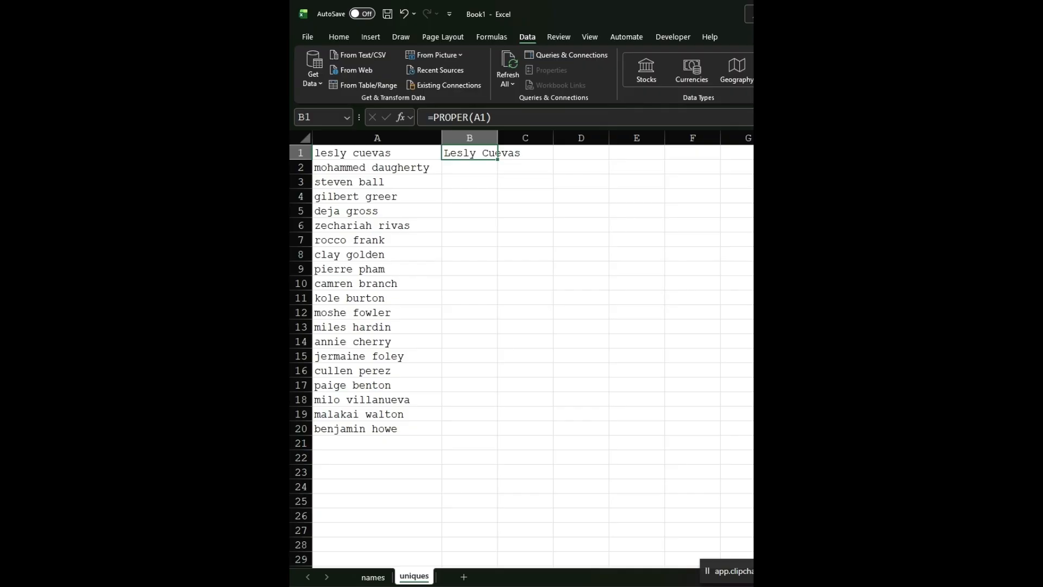
- Extend the B1 formula to the whole spilled list as =PROPER(A1#) and autofit column B
left_click(487, 116)
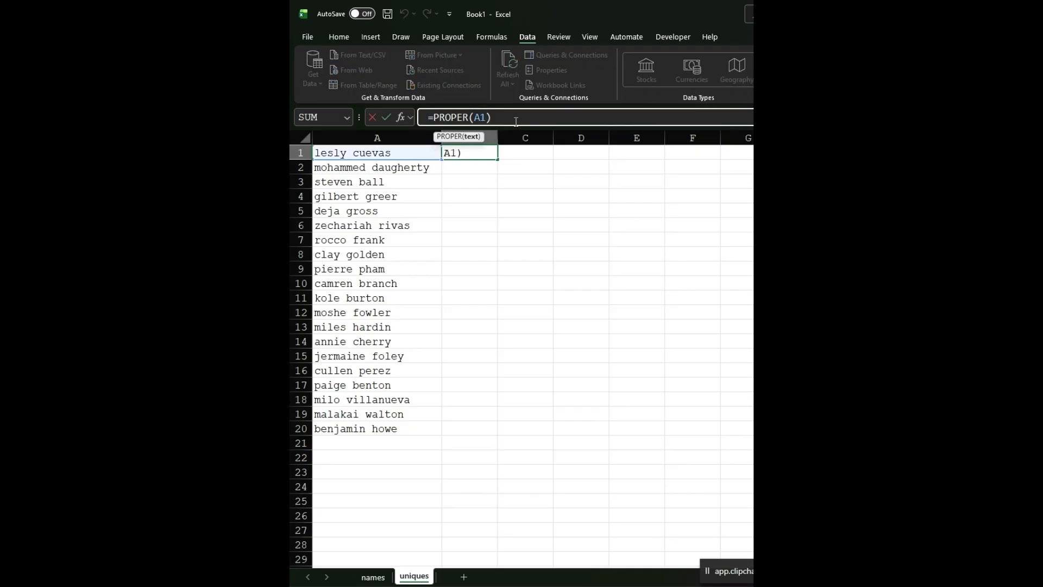
type("#")
key("Return")
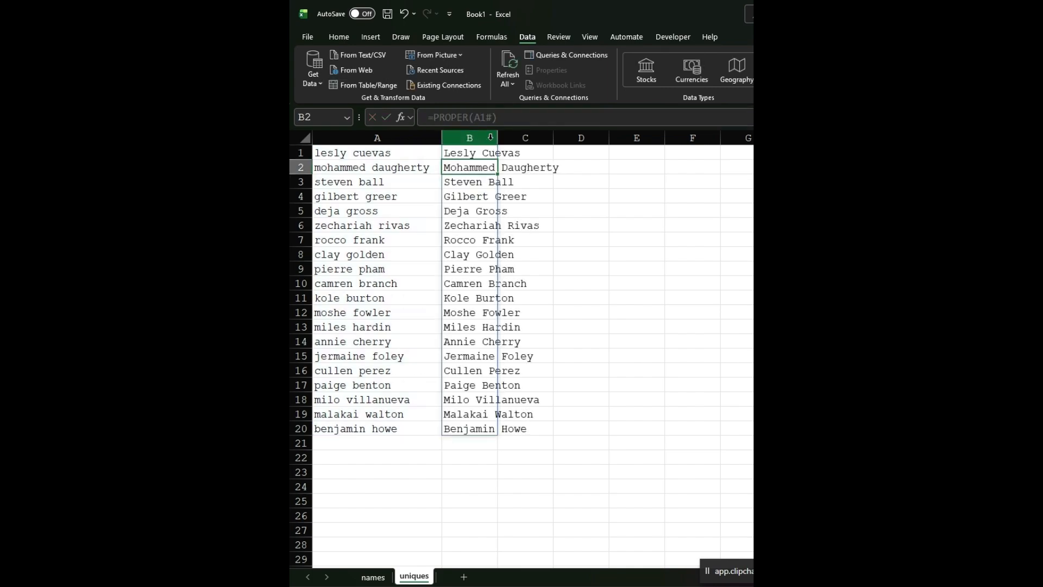
double_click(497, 135)
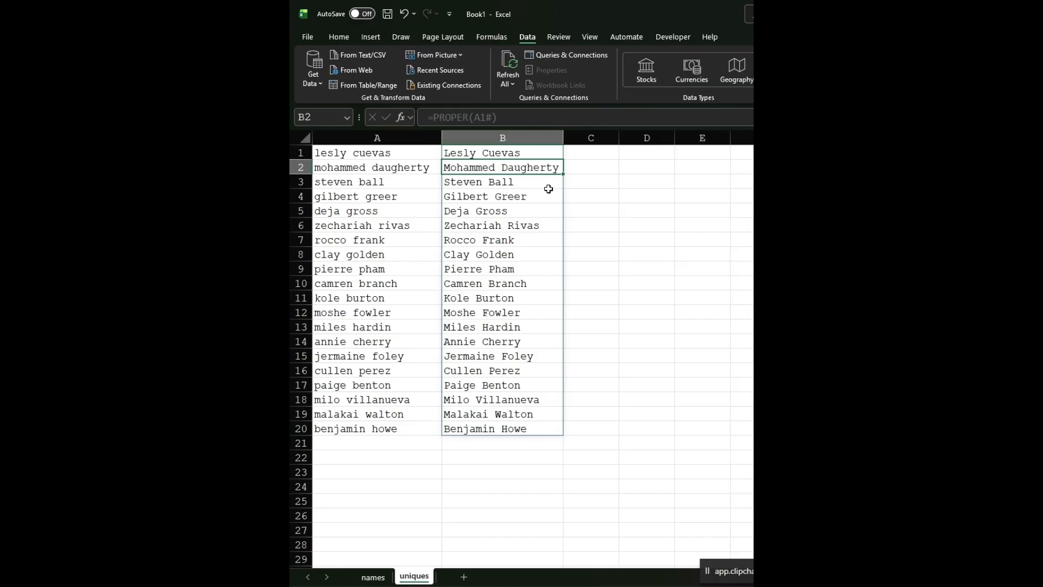
left_click(538, 151)
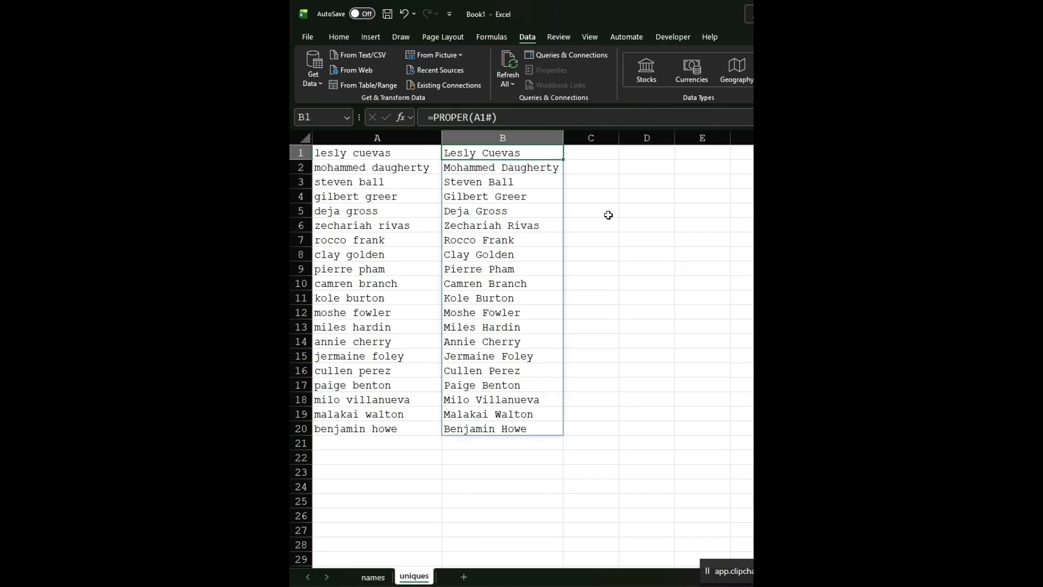
- Enter =SORT(B1#) in cell C1 to sort the capitalized names, and autofit column C
left_click(598, 155)
type("=sort(")
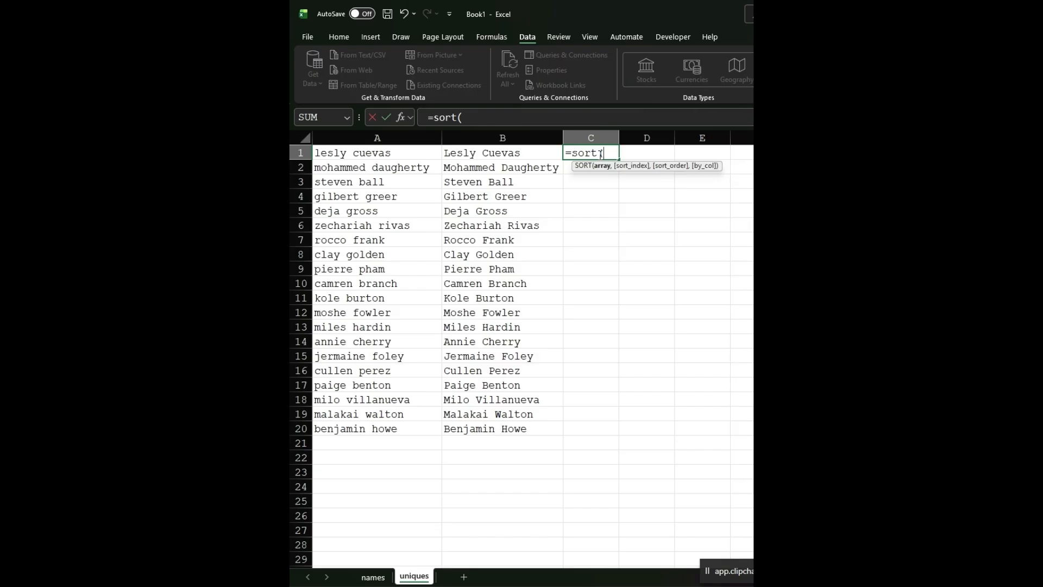
key("Left")
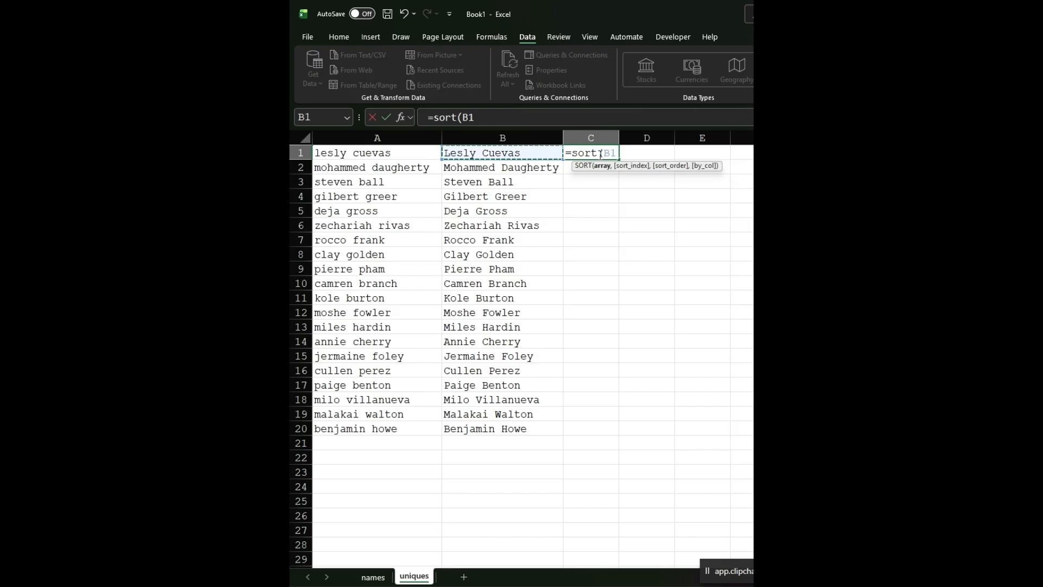
type("#")
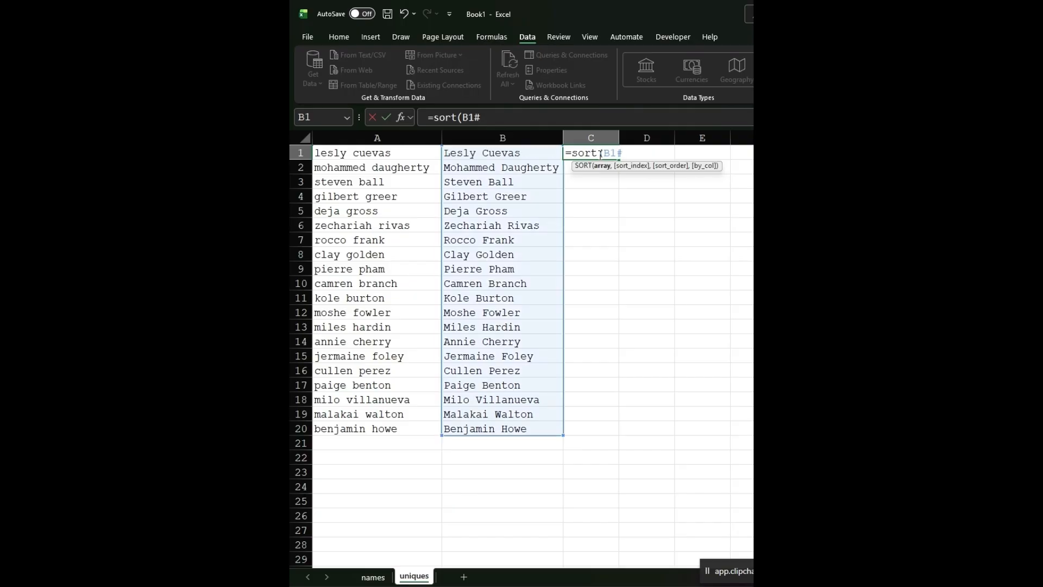
key("Return")
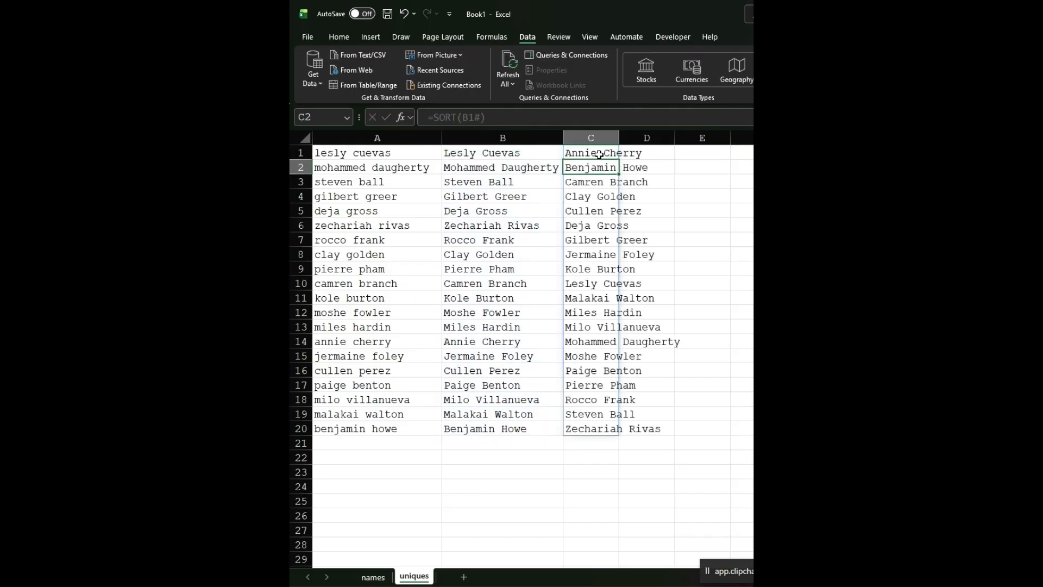
double_click(619, 136)
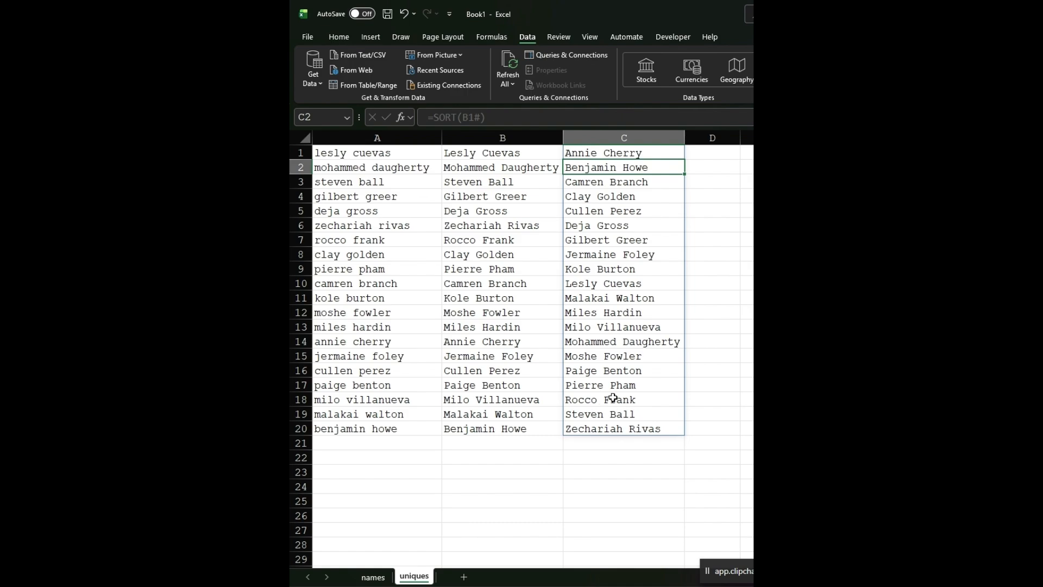
- Add another worksheet after uniques and name it dv
left_click(465, 579)
right_click(465, 578)
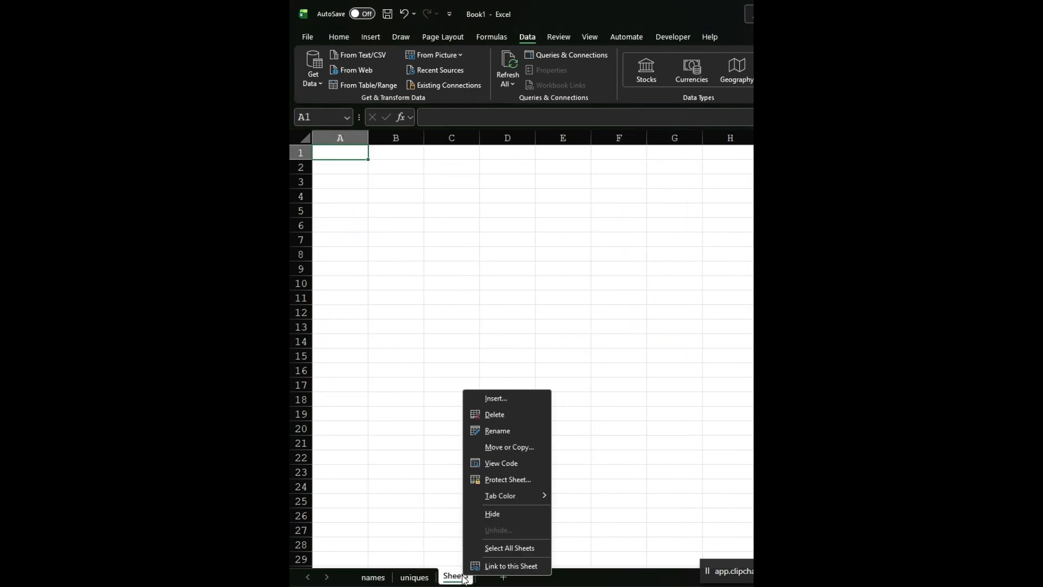
left_click(506, 431)
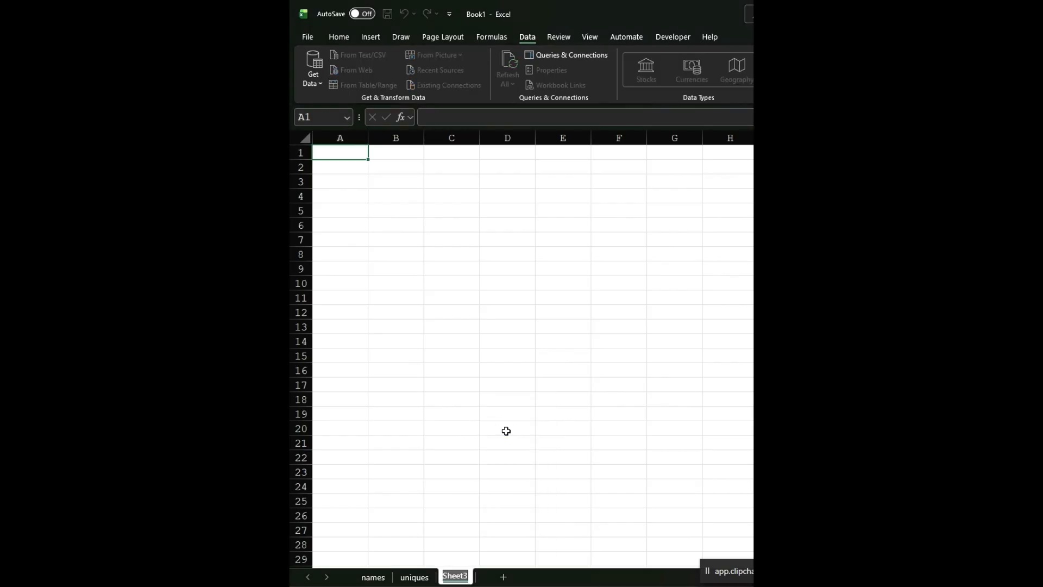
type("dv")
key("Return")
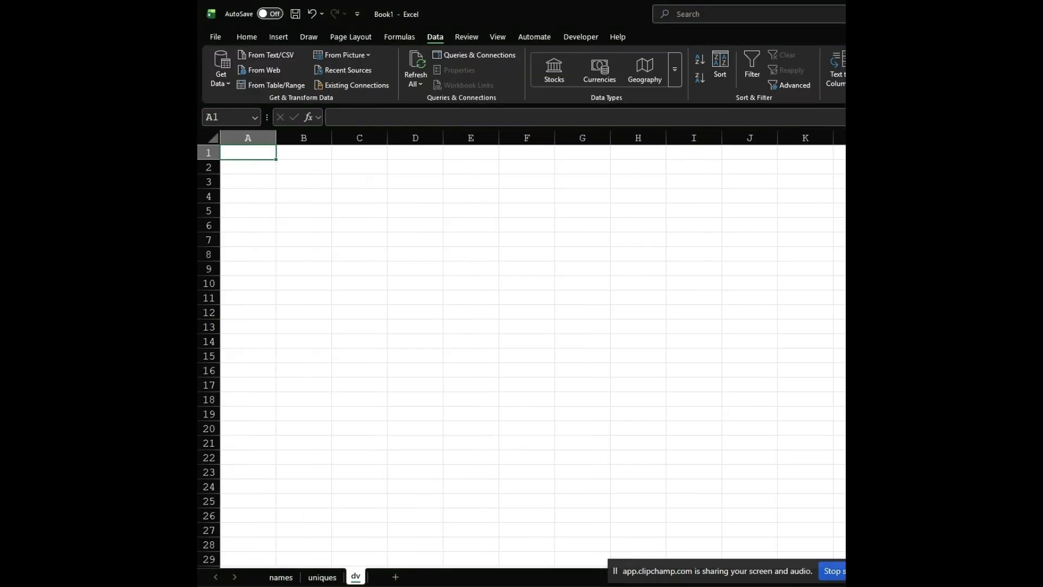
- Add list data validation to cell A1 of the dv sheet with the source =uniques!$C:$C
left_click(864, 85)
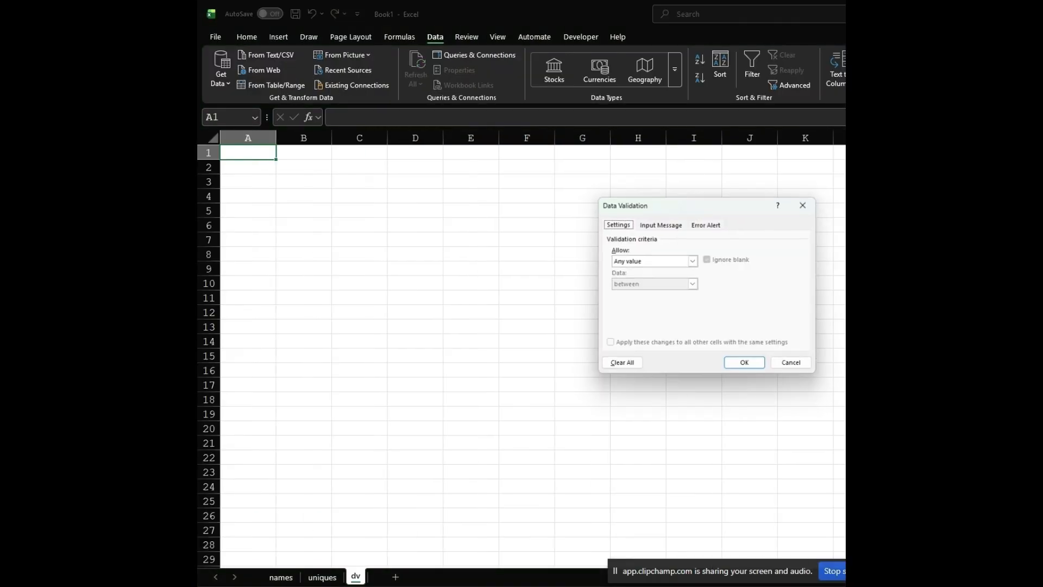
left_click(700, 262)
left_click(635, 295)
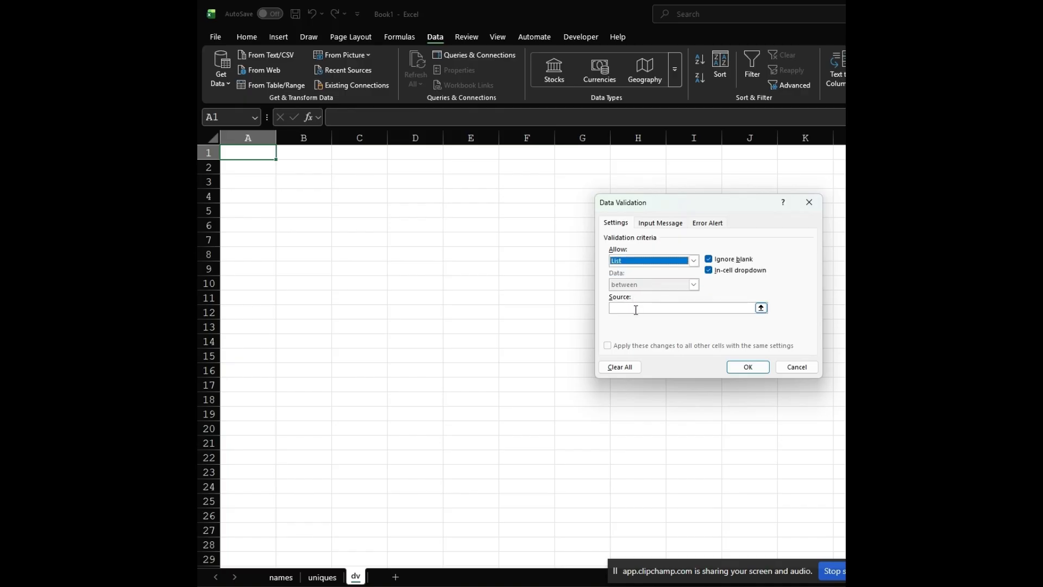
left_click(636, 309)
left_click(317, 578)
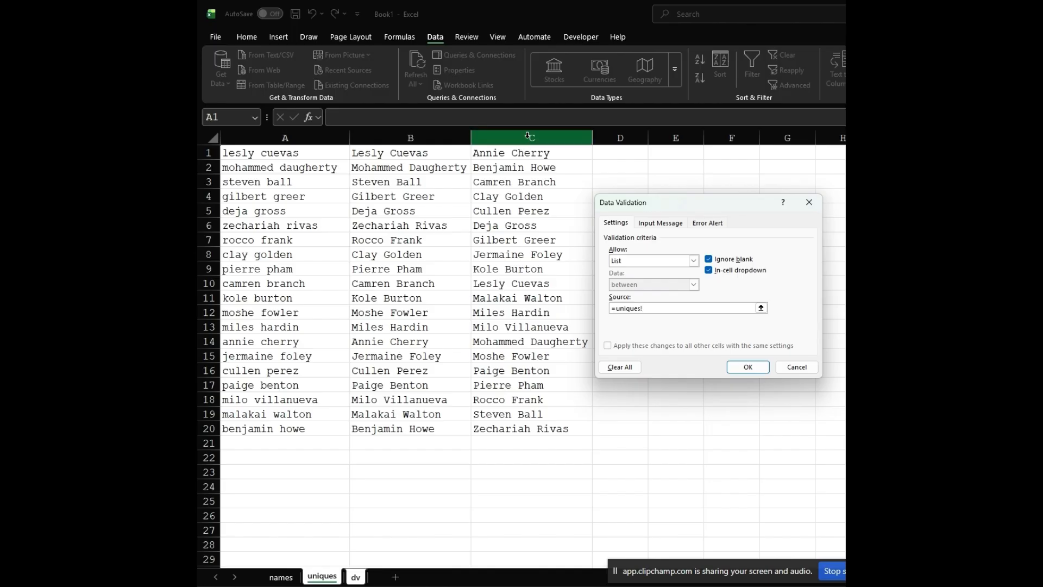
left_click(528, 135)
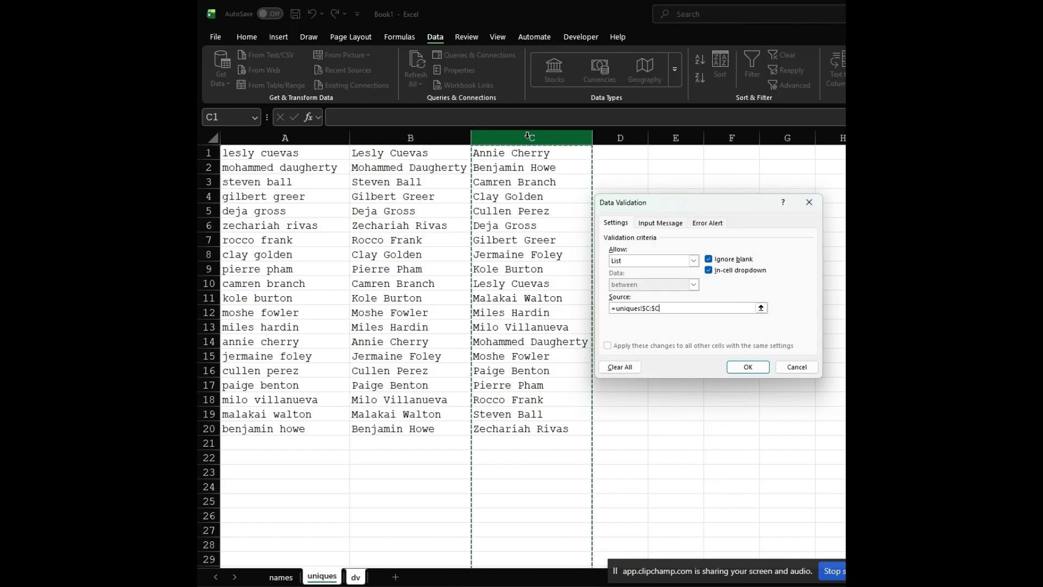
left_click(749, 367)
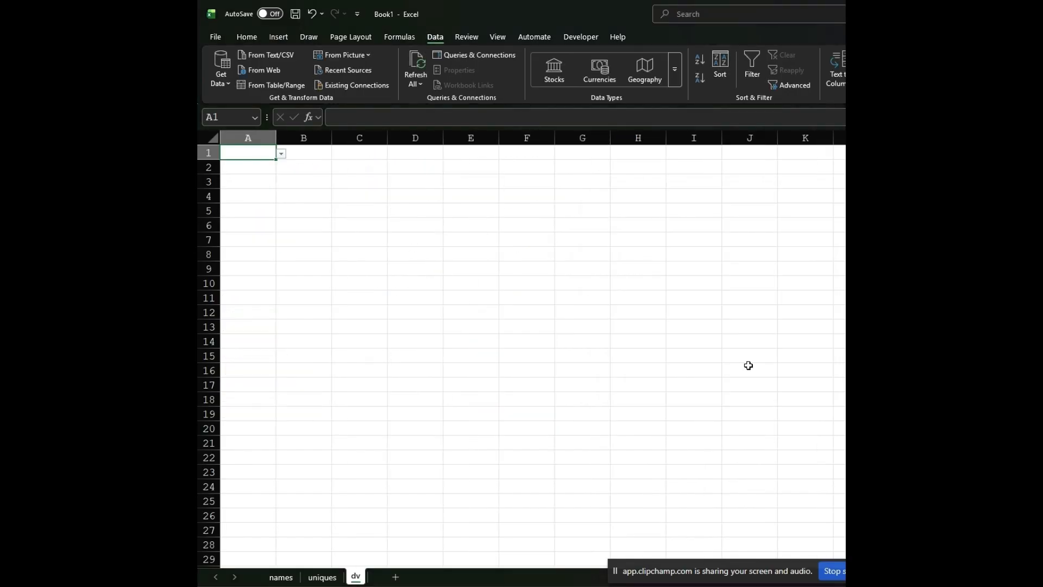
- Choose the last name in the A1 dropdown list and widen column A to fit the full name
left_click(282, 156)
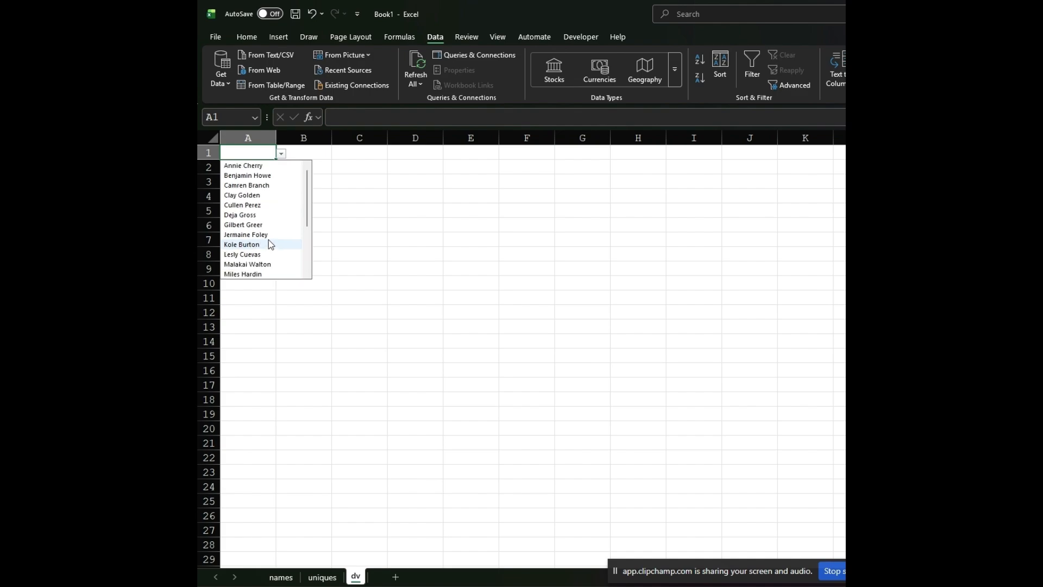
scroll(264, 238, "down", 3)
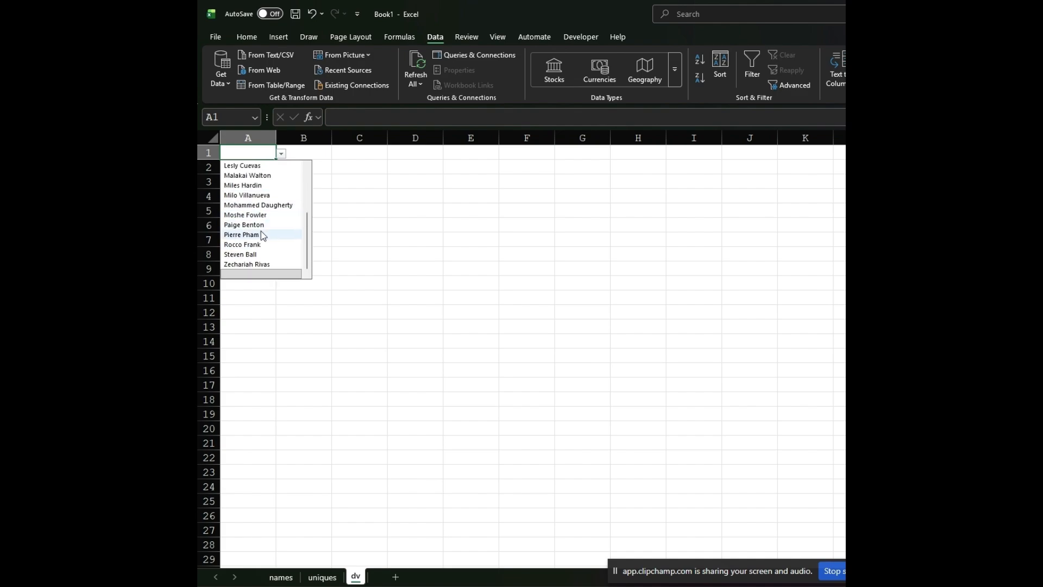
left_click(259, 265)
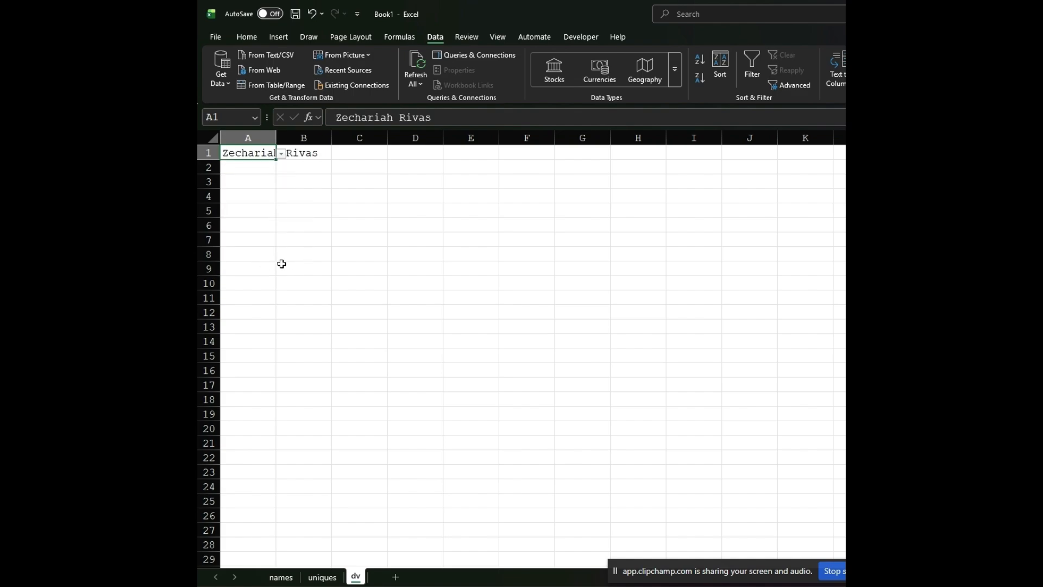
left_click_drag(276, 138, 388, 139)
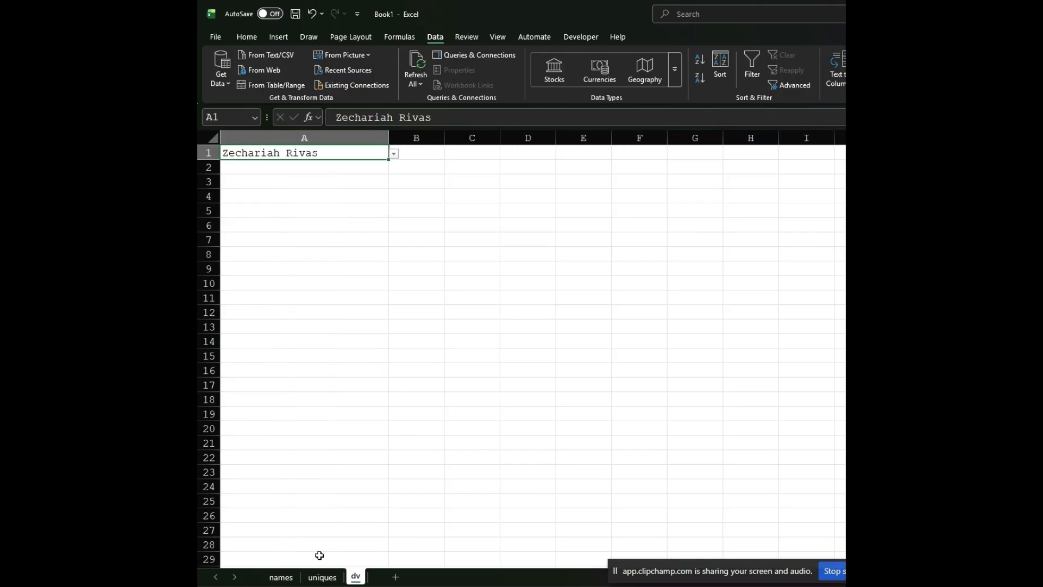
- Add two new lowercase full names in cells A30 and A31, below the existing list on the names sheet
left_click(281, 577)
scroll(338, 476, "down", 5)
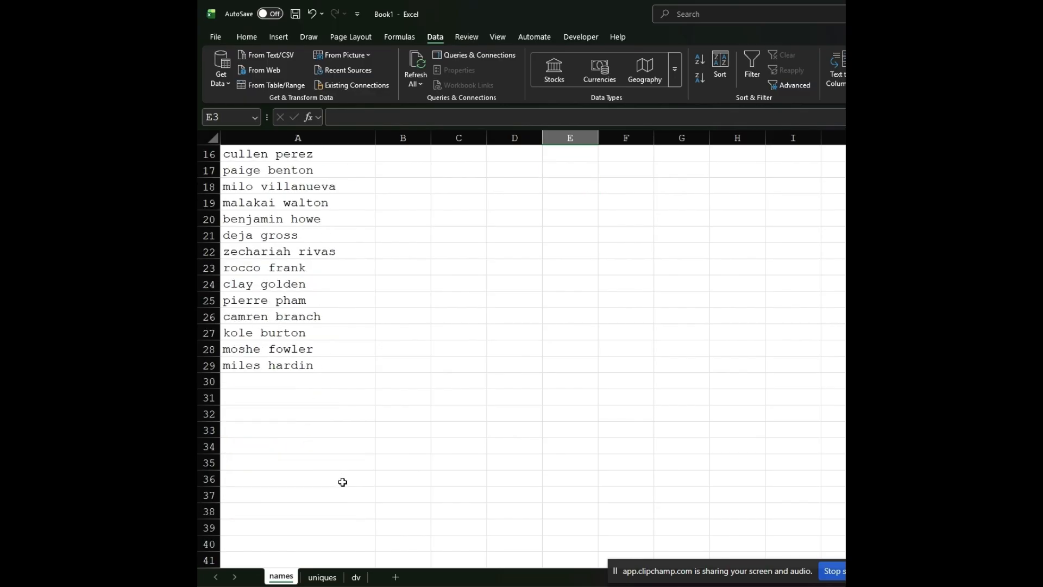
left_click(317, 383)
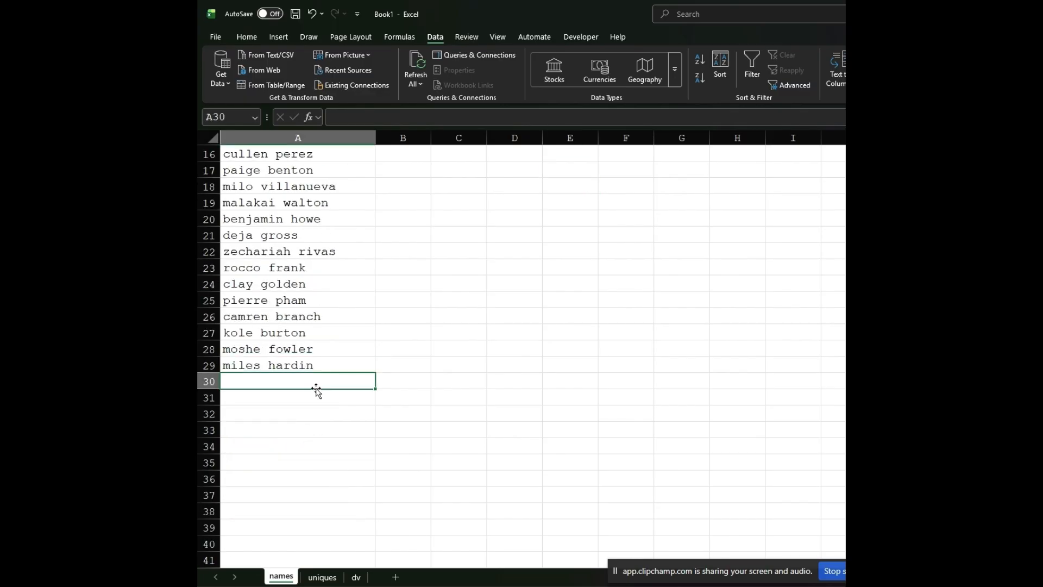
type("john doe")
key("Return")
type("jane doe")
key("Return")
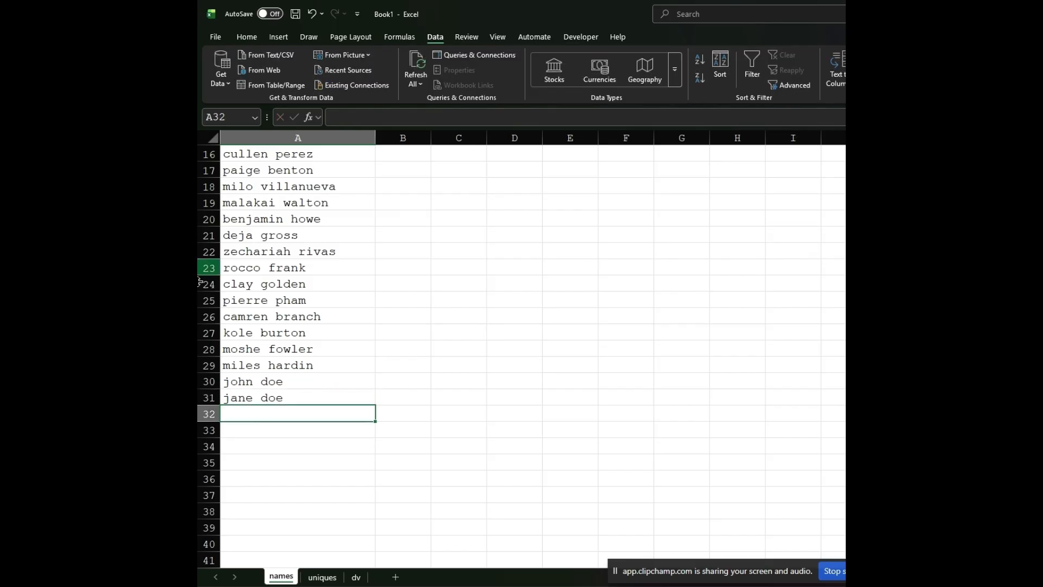
- Check the sorted list in column C of the uniques sheet for the two added names
left_click(315, 578)
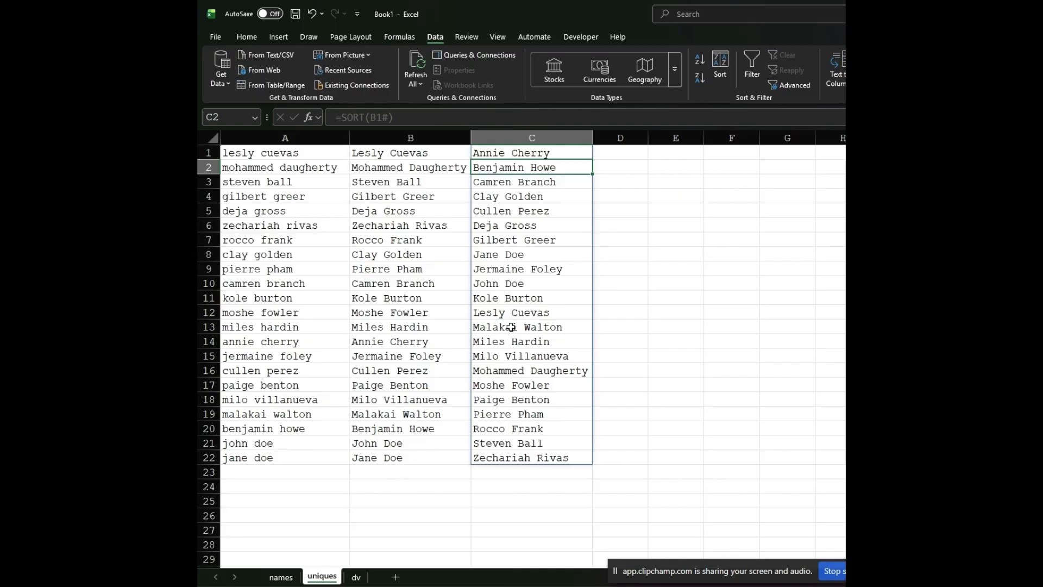
left_click(509, 255)
left_click(509, 283)
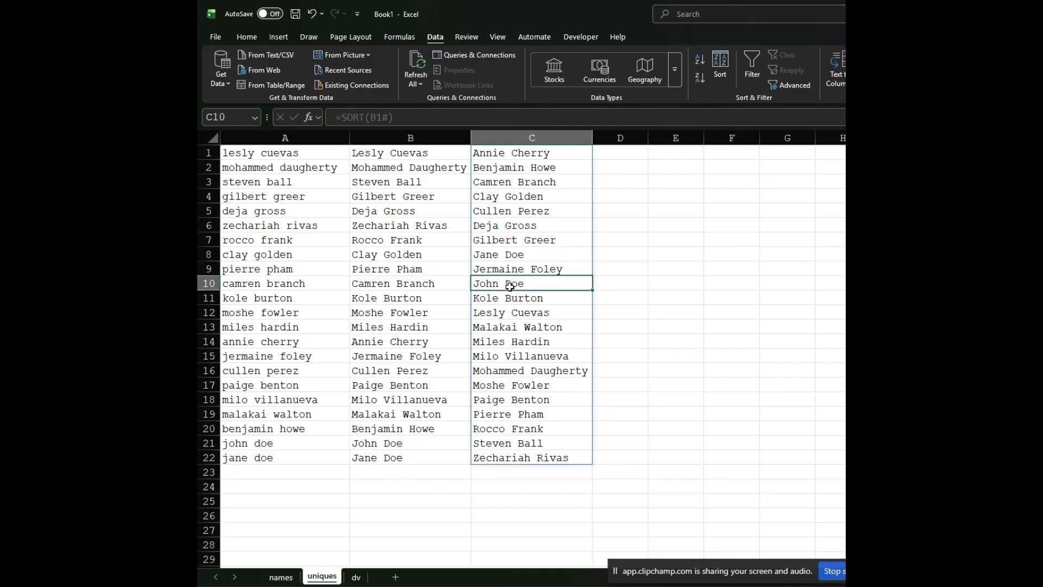
- Choose the name added in A30 of the names sheet from the A1 dropdown on the dv sheet
left_click(358, 577)
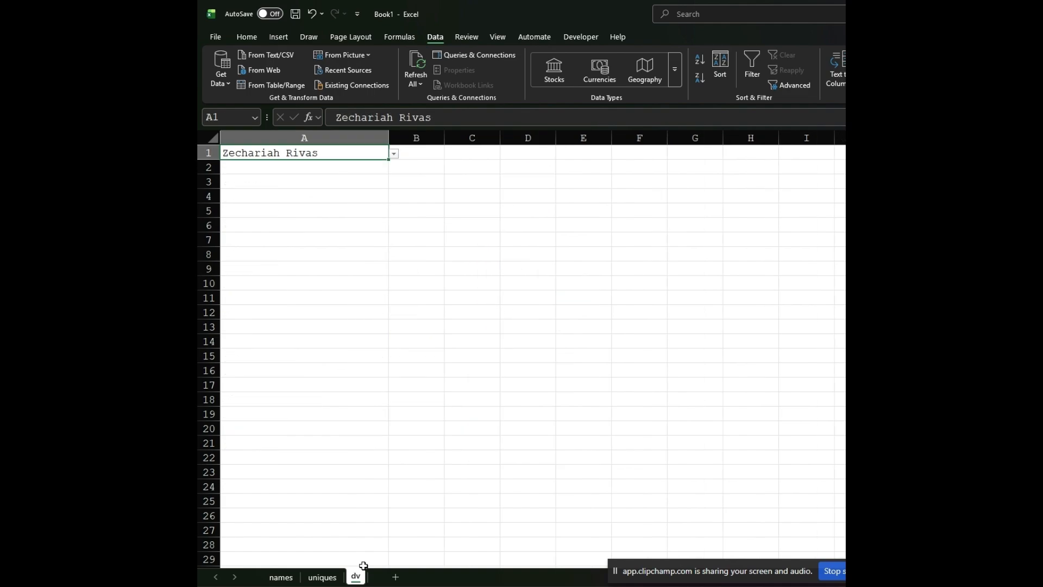
left_click(394, 155)
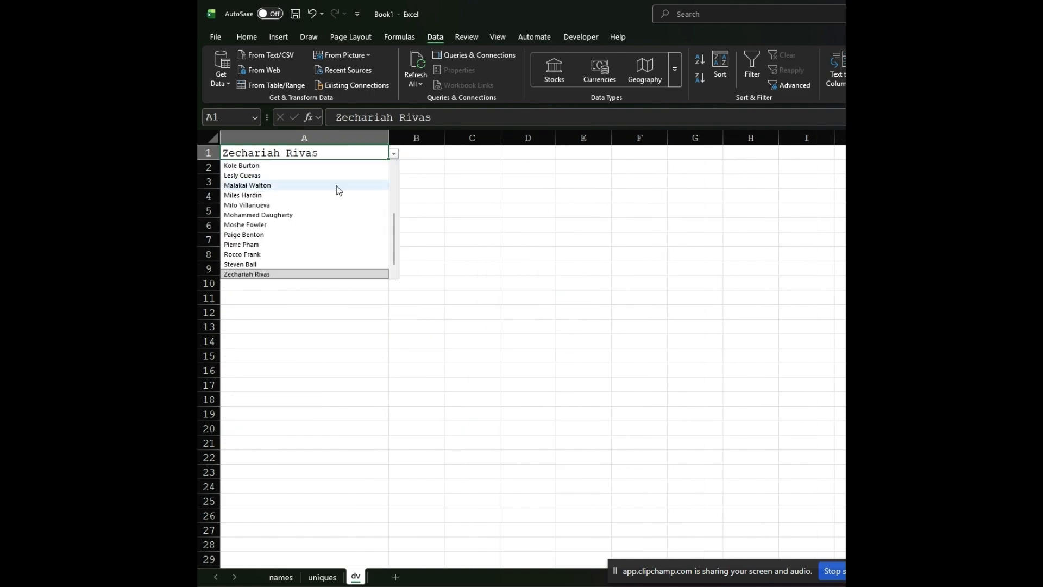
scroll(302, 235, "up", 4)
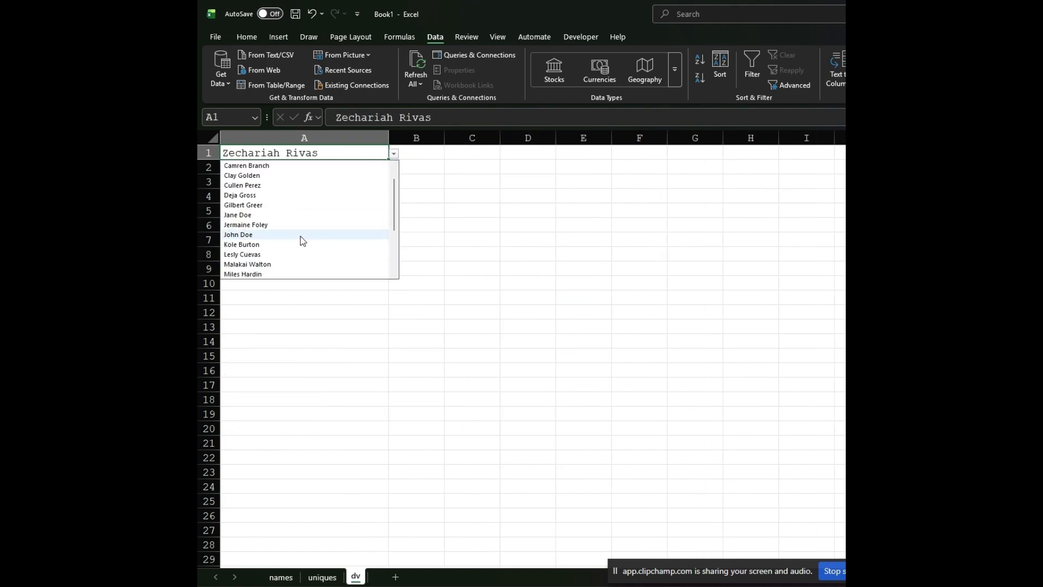
left_click(258, 235)
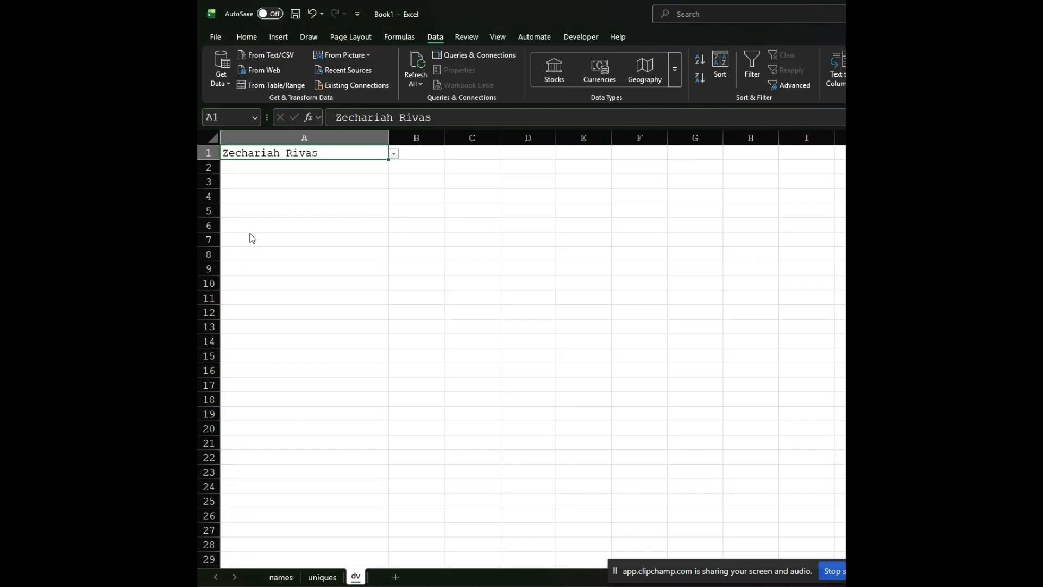